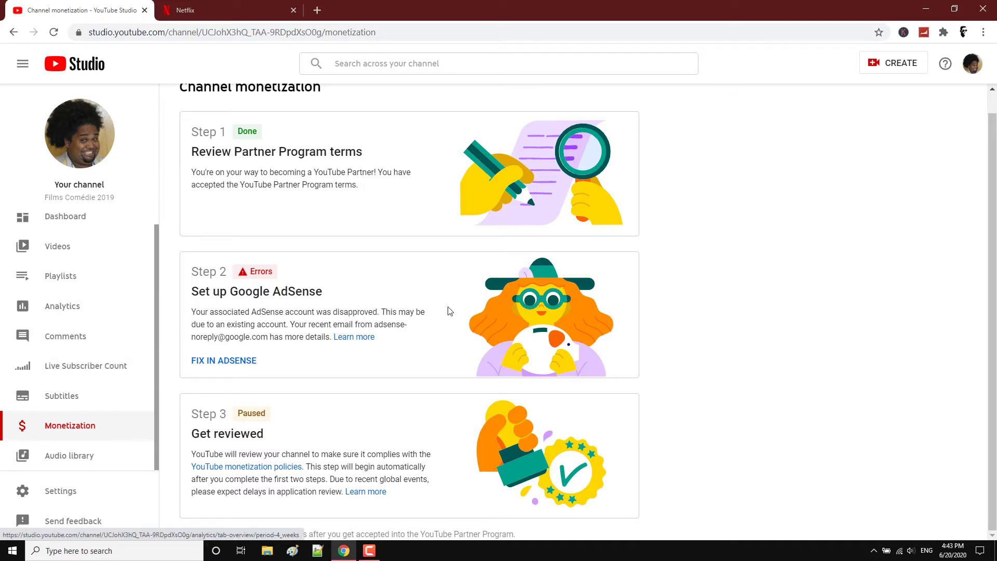
Scroll to the top of the Channel monetization page and highlight its title
{"action": "scroll", "coordinate": [449, 312], "scroll_direction": "up", "scroll_amount": 1}
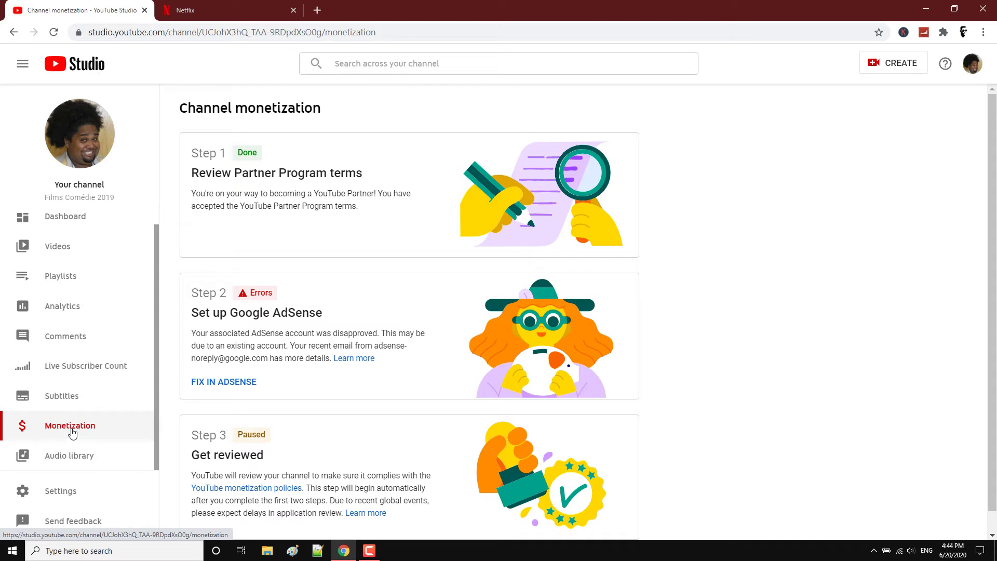
{"action": "left_click_drag", "start_coordinate": [196, 108], "coordinate": [290, 109]}
{"action": "left_click", "coordinate": [323, 111]}
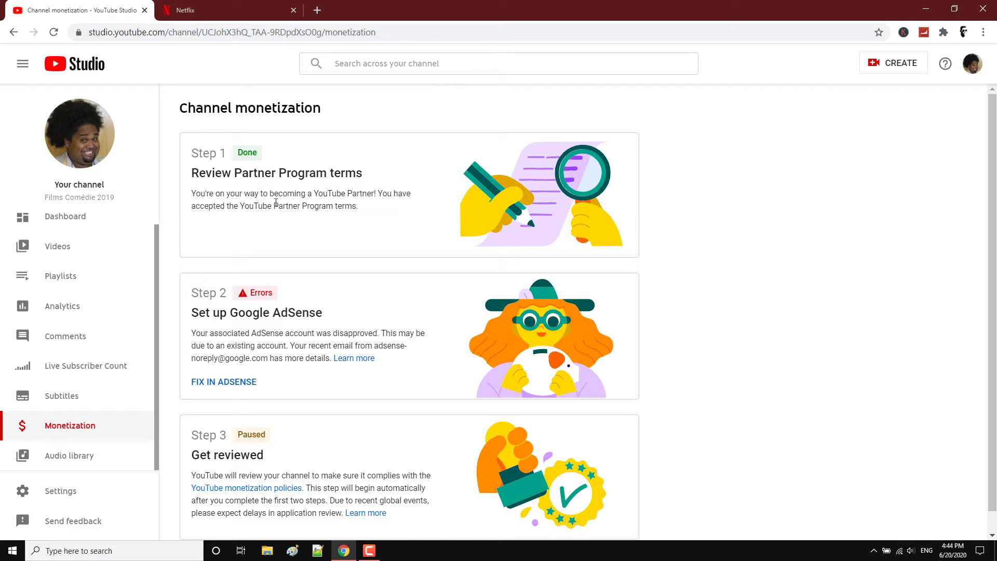
{"action": "left_click_drag", "start_coordinate": [238, 152], "coordinate": [269, 154]}
{"action": "left_click_drag", "start_coordinate": [199, 173], "coordinate": [290, 222]}
{"action": "left_click", "coordinate": [332, 229]}
{"action": "left_click_drag", "start_coordinate": [226, 335], "coordinate": [278, 335]}
{"action": "left_click", "coordinate": [307, 336]}
{"action": "scroll", "coordinate": [270, 423], "scroll_direction": "down", "scroll_amount": 1}
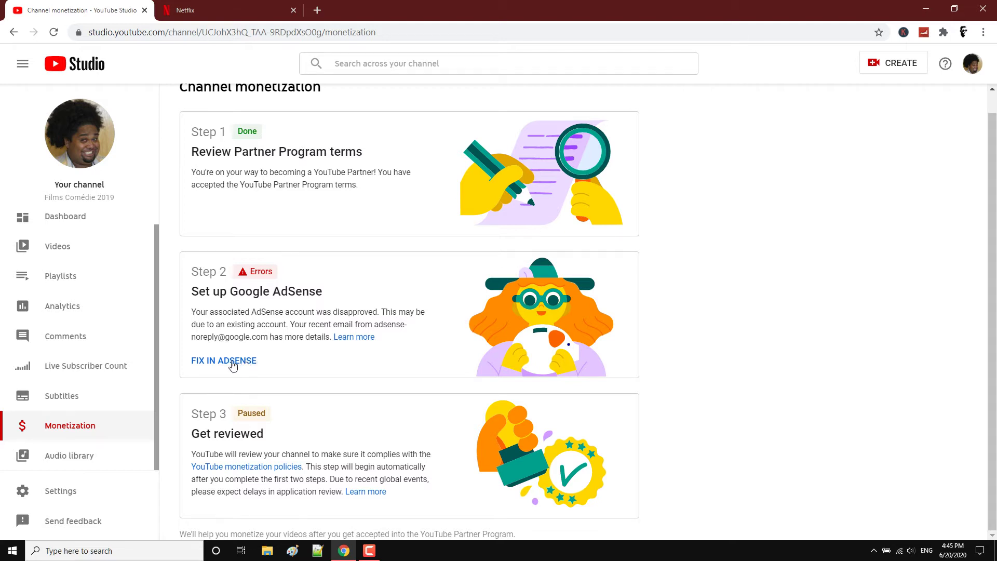
{"action": "left_click_drag", "start_coordinate": [209, 271], "coordinate": [229, 276]}
{"action": "left_click", "coordinate": [216, 361]}
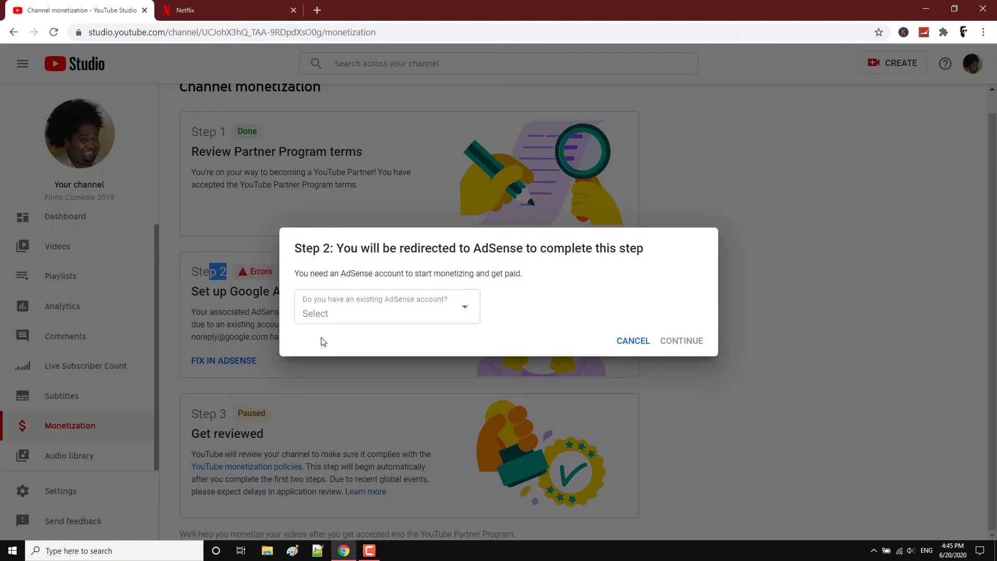
Answer 'Yes, I have an existing account' for Step 2 AdSense and continue to AdSense
{"action": "left_click", "coordinate": [432, 314]}
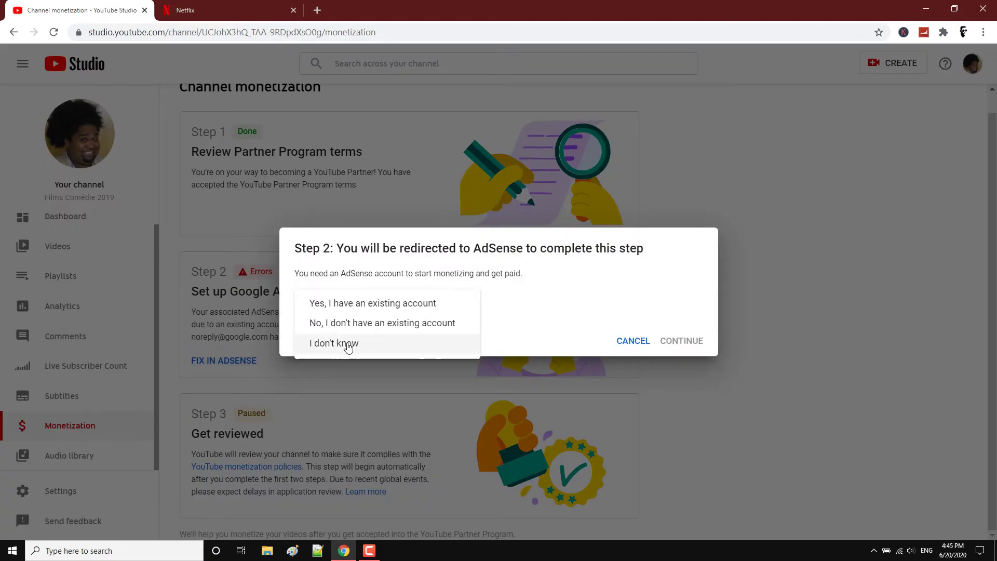
{"action": "left_click", "coordinate": [346, 306]}
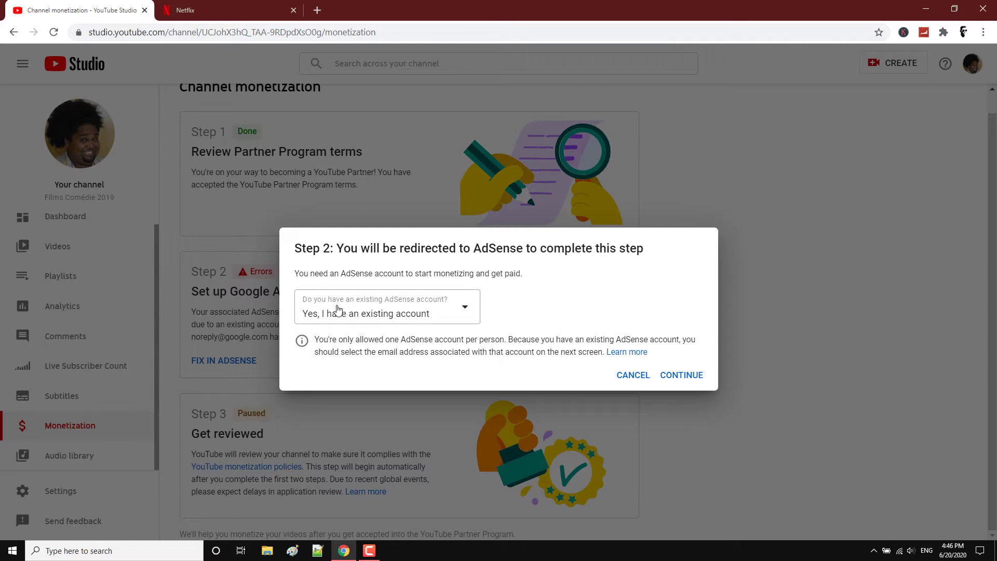
{"action": "left_click", "coordinate": [673, 380]}
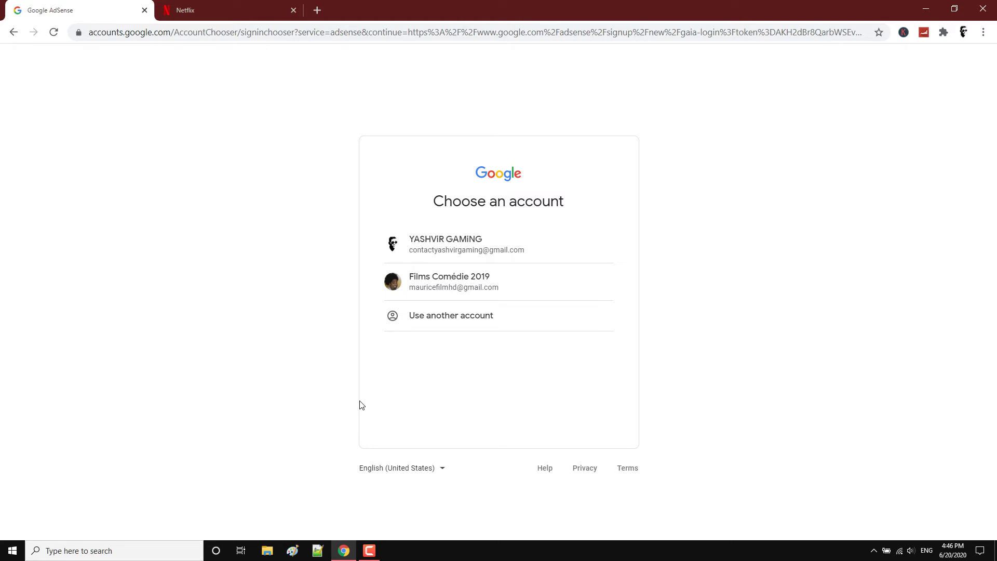
Choose the Google account, open the listed channel URL in a new tab, and pause its video
{"action": "left_click", "coordinate": [444, 256]}
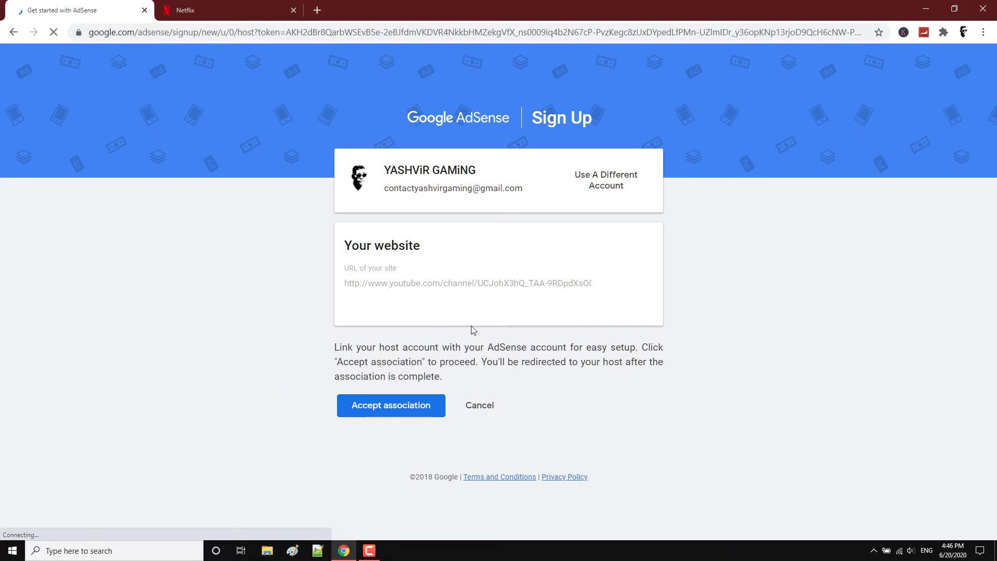
{"action": "triple_click", "coordinate": [457, 283]}
{"action": "right_click", "coordinate": [457, 284]}
{"action": "left_click", "coordinate": [335, 291]}
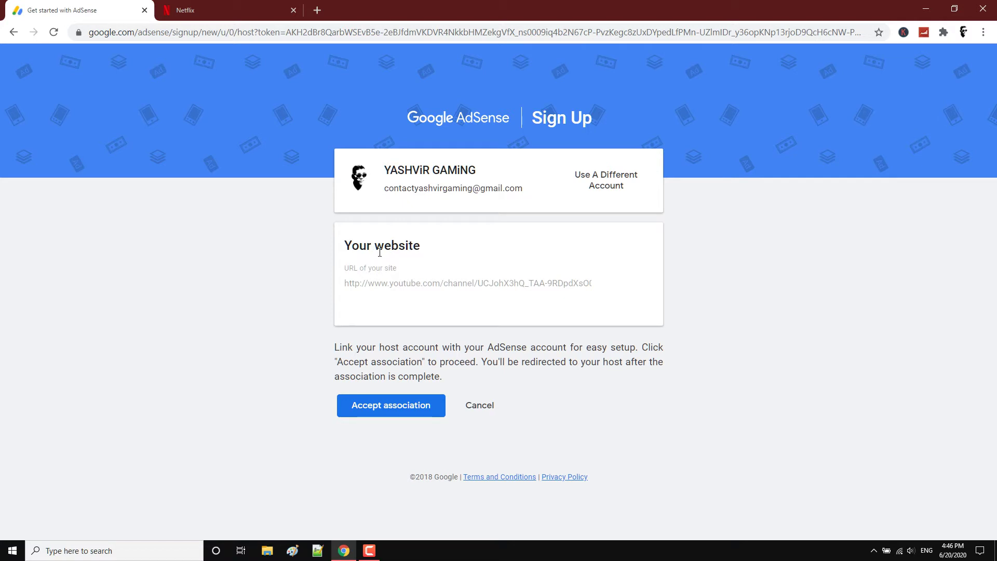
{"action": "triple_click", "coordinate": [430, 285]}
{"action": "right_click", "coordinate": [430, 286]}
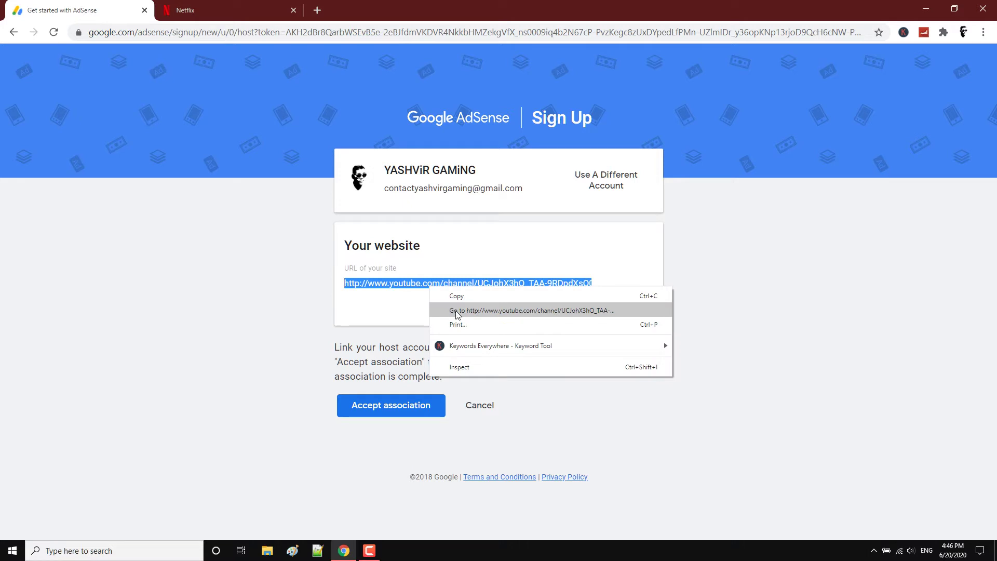
{"action": "left_click", "coordinate": [451, 310]}
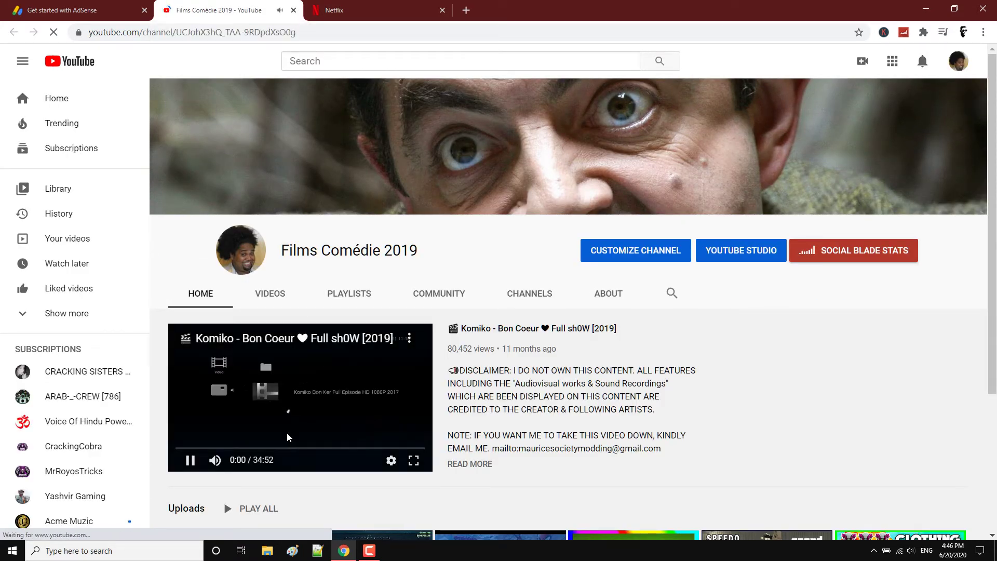
{"action": "left_click", "coordinate": [190, 460]}
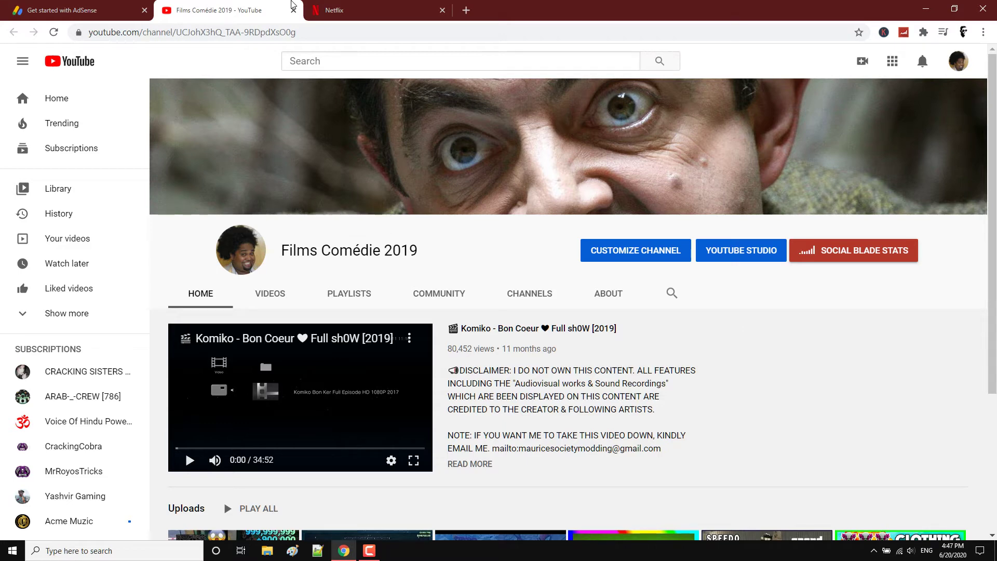
Close the YouTube channel tab with Ctrl+W to return to AdSense sign-up
{"action": "key", "text": "ctrl+w"}
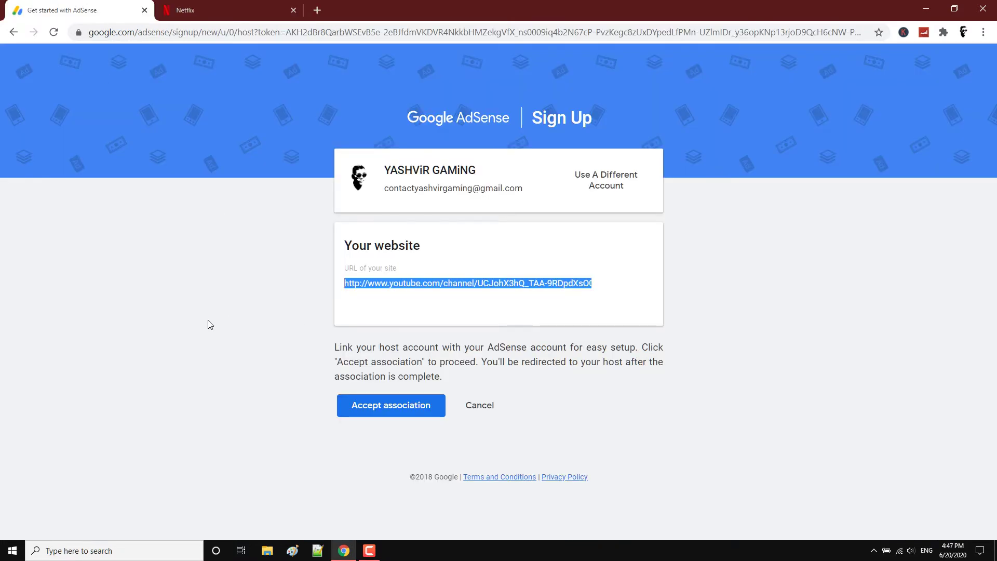
Accept the association between the channel and the AdSense account
{"action": "left_click", "coordinate": [208, 320]}
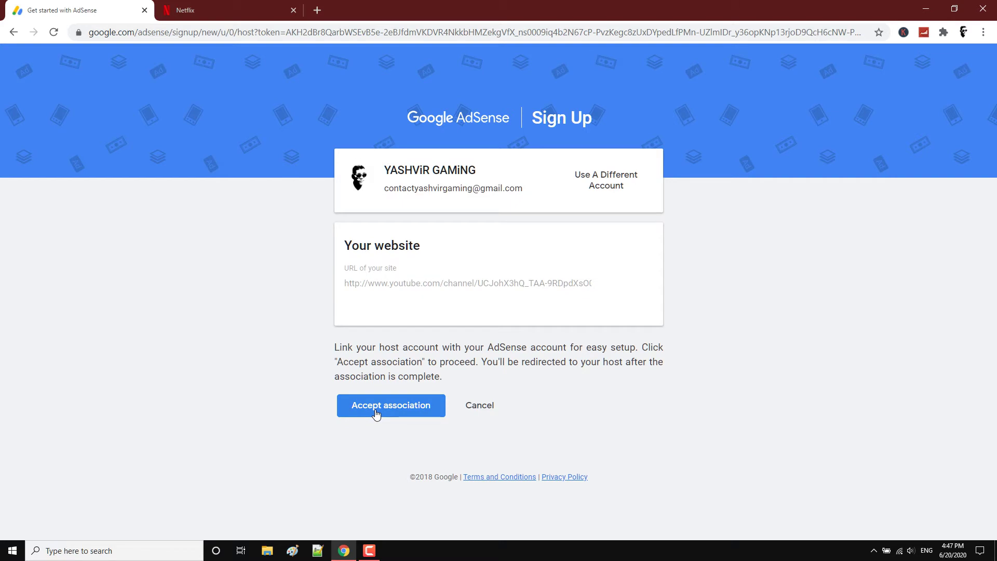
{"action": "left_click", "coordinate": [376, 414]}
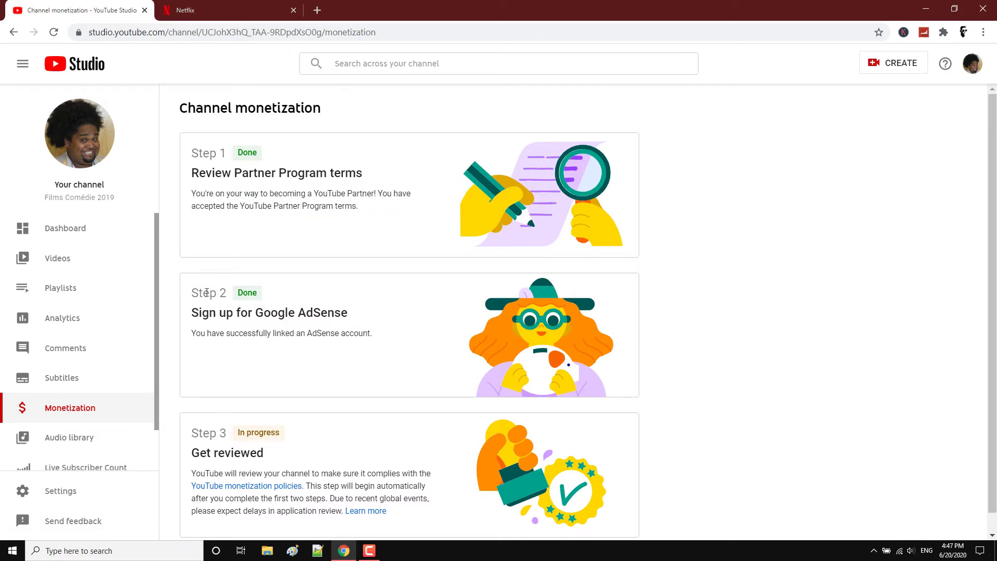
{"action": "left_click_drag", "start_coordinate": [199, 294], "coordinate": [262, 297]}
{"action": "left_click", "coordinate": [262, 298]}
{"action": "double_click", "coordinate": [241, 296]}
{"action": "scroll", "coordinate": [232, 360], "scroll_direction": "down", "scroll_amount": 1}
{"action": "left_click_drag", "start_coordinate": [243, 134], "coordinate": [258, 135]}
{"action": "left_click", "coordinate": [249, 147]}
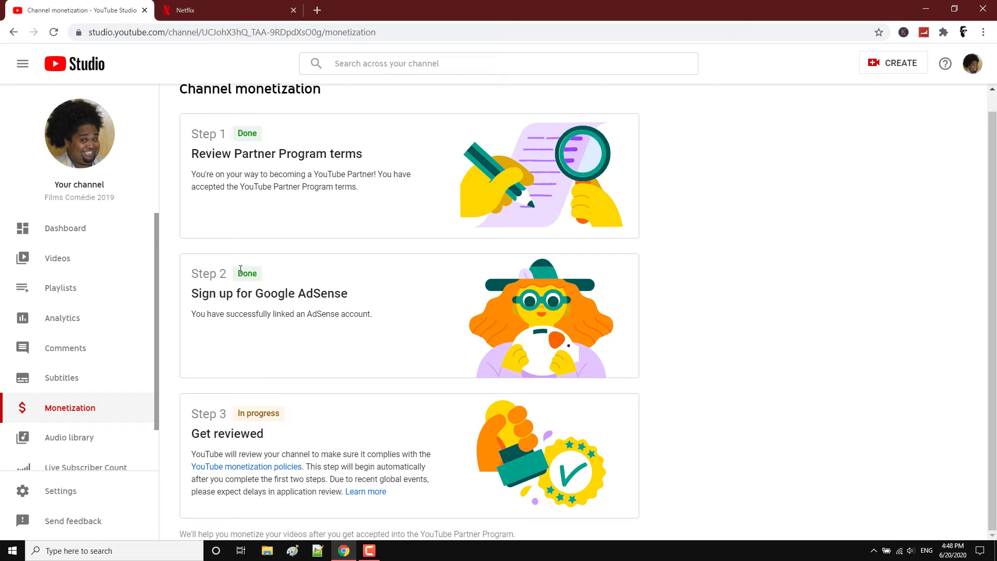
{"action": "left_click_drag", "start_coordinate": [243, 273], "coordinate": [298, 286]}
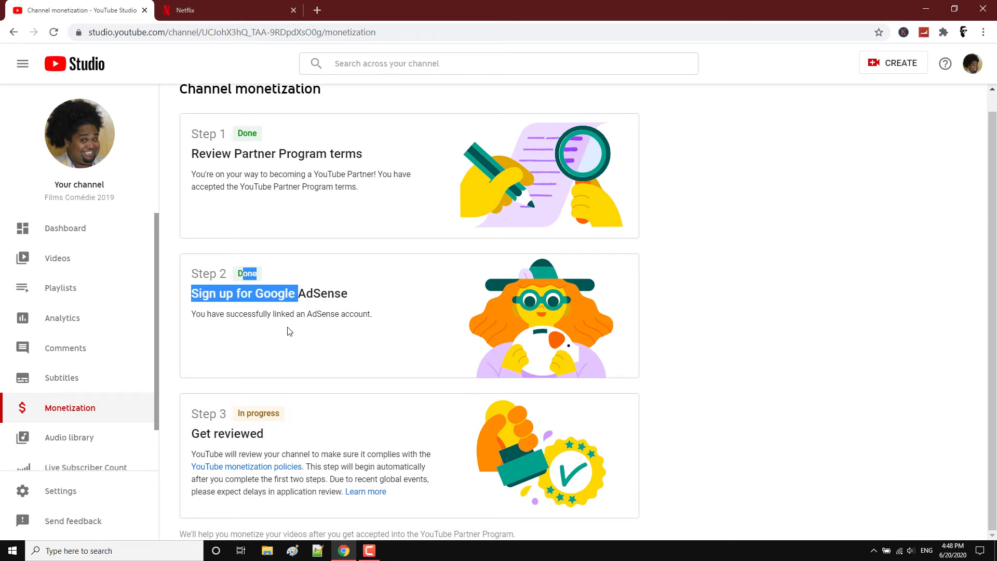
{"action": "left_click", "coordinate": [319, 436]}
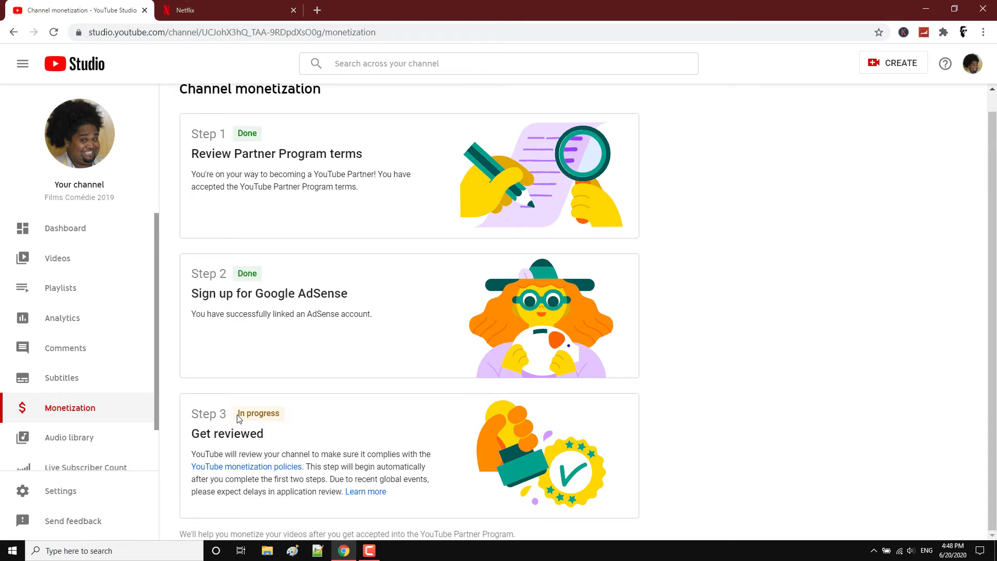
{"action": "left_click_drag", "start_coordinate": [237, 416], "coordinate": [289, 419]}
{"action": "left_click_drag", "start_coordinate": [212, 436], "coordinate": [292, 439]}
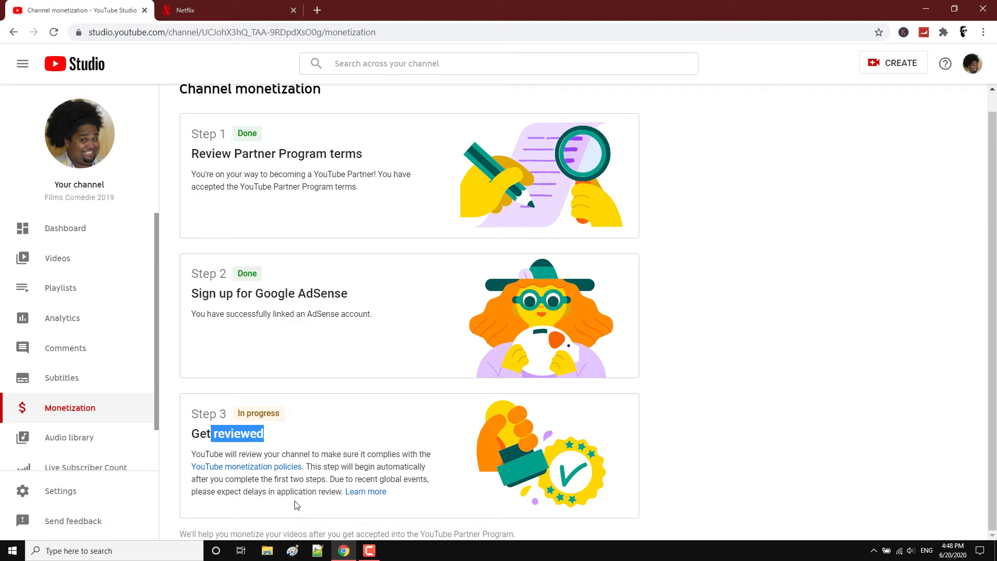
{"action": "left_click", "coordinate": [318, 10]}
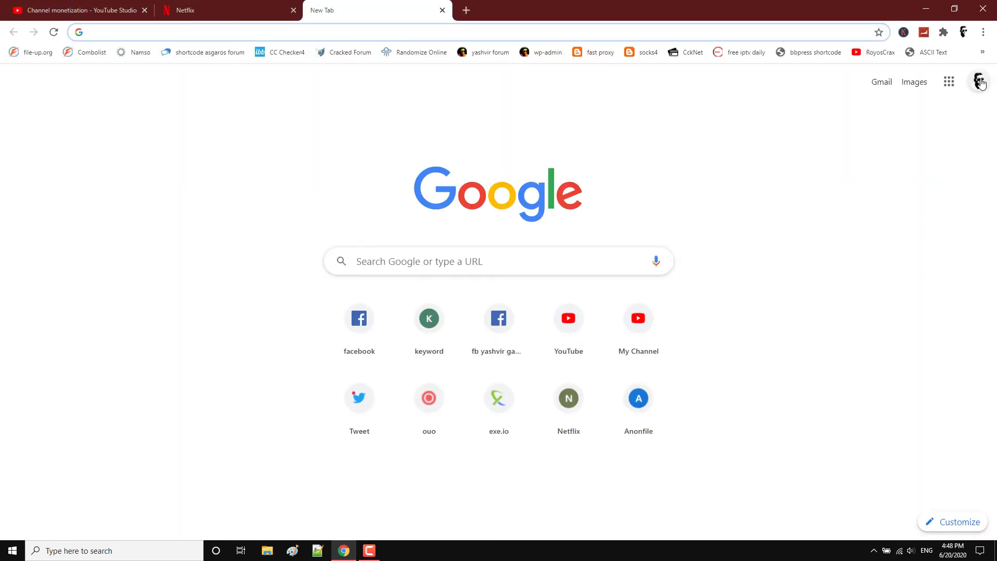
Switch Gmail to the channel's Google account, then go back to the monetization tab
{"action": "left_click", "coordinate": [976, 84]}
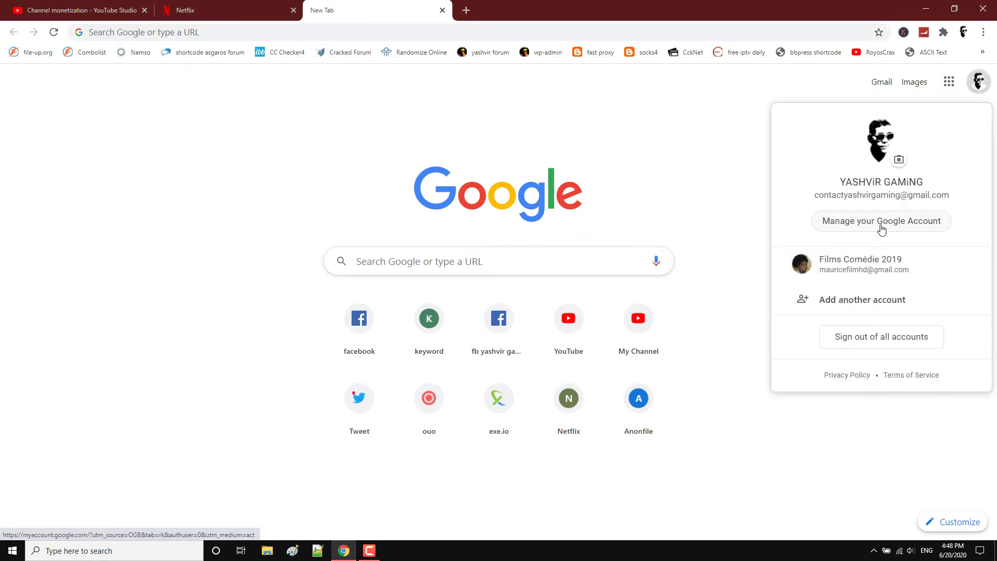
{"action": "left_click", "coordinate": [854, 276]}
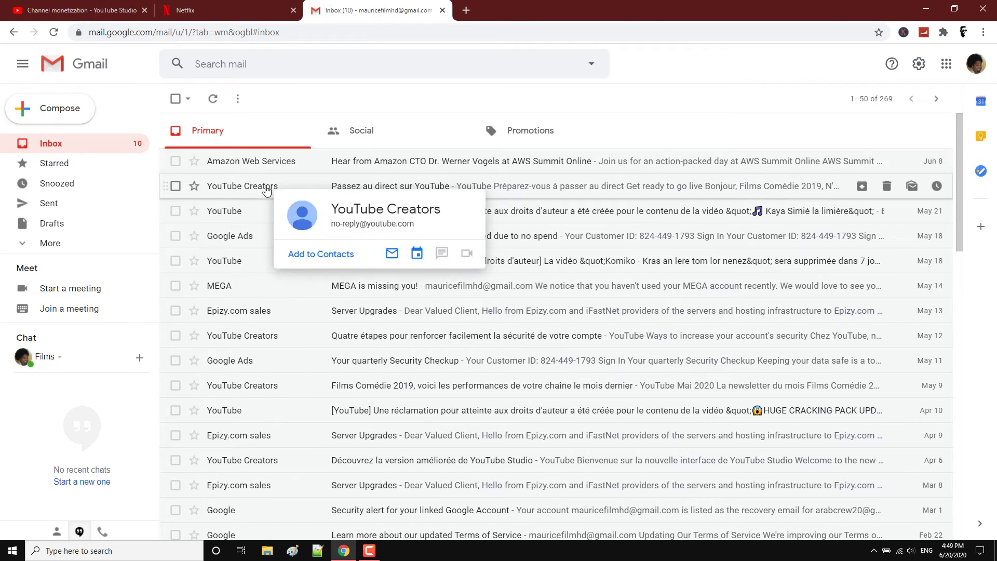
{"action": "left_click", "coordinate": [83, 10]}
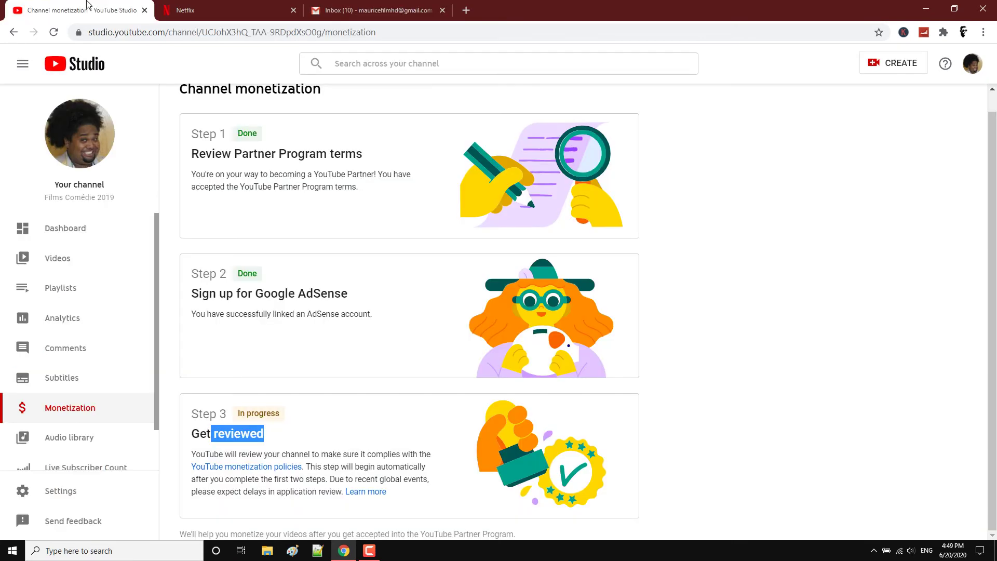
{"action": "left_click", "coordinate": [371, 420]}
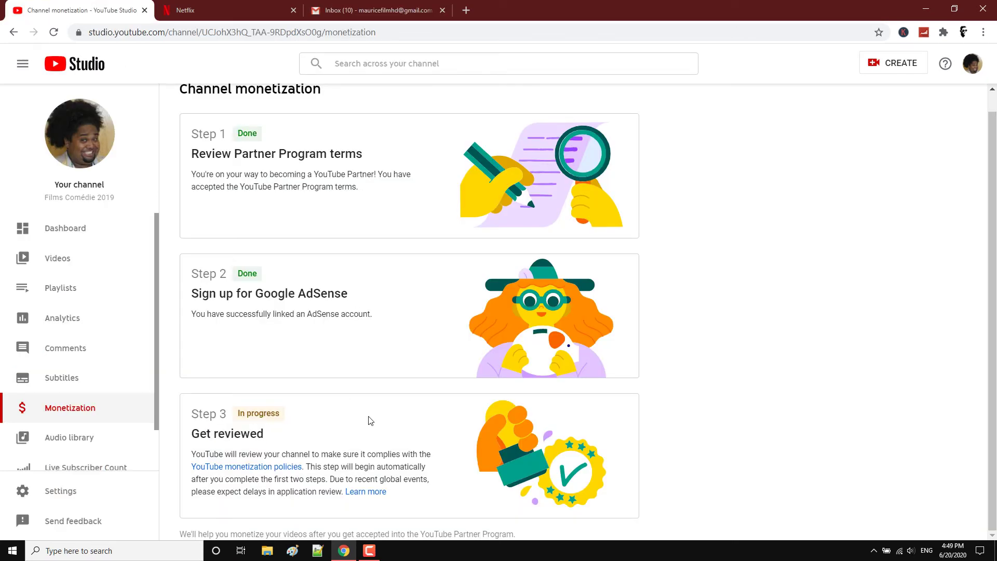